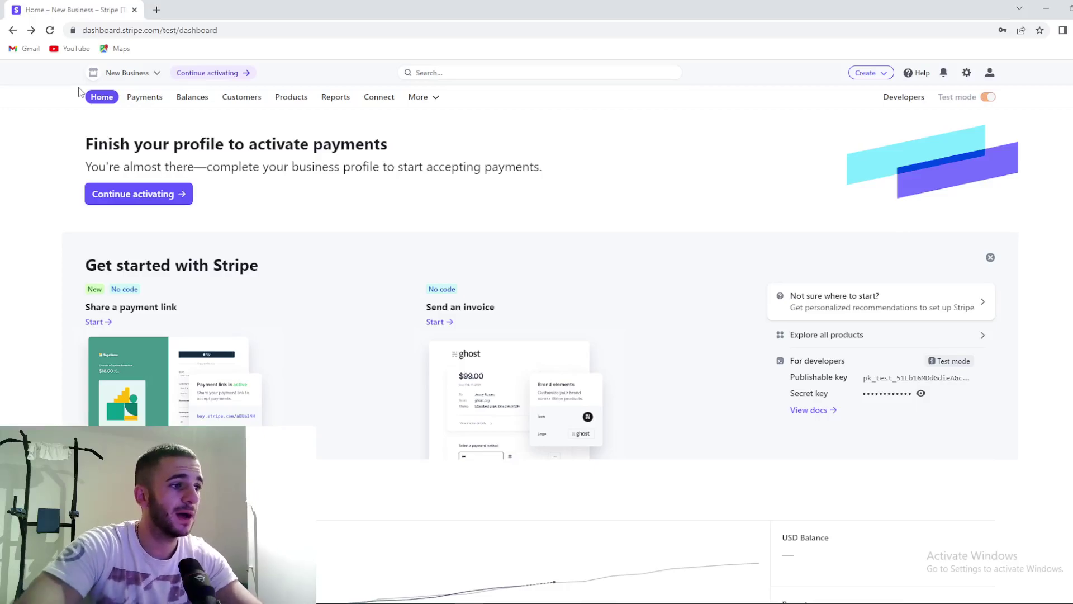
{"action": "scroll", "coordinate": [531, 160], "scroll_direction": "down", "scroll_amount": 4}
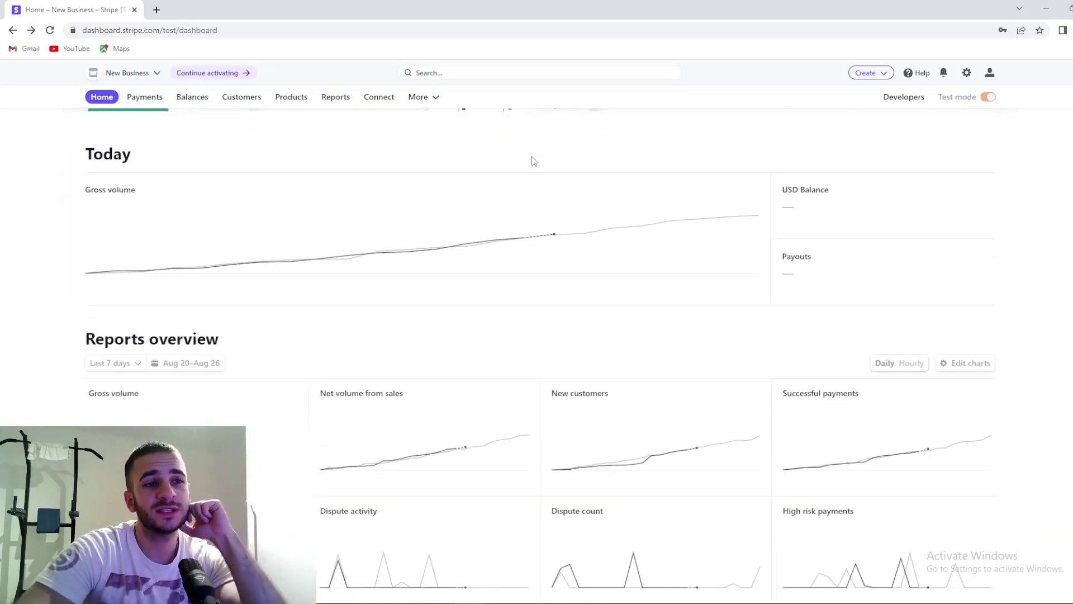
{"action": "scroll", "coordinate": [532, 160], "scroll_direction": "up", "scroll_amount": 3}
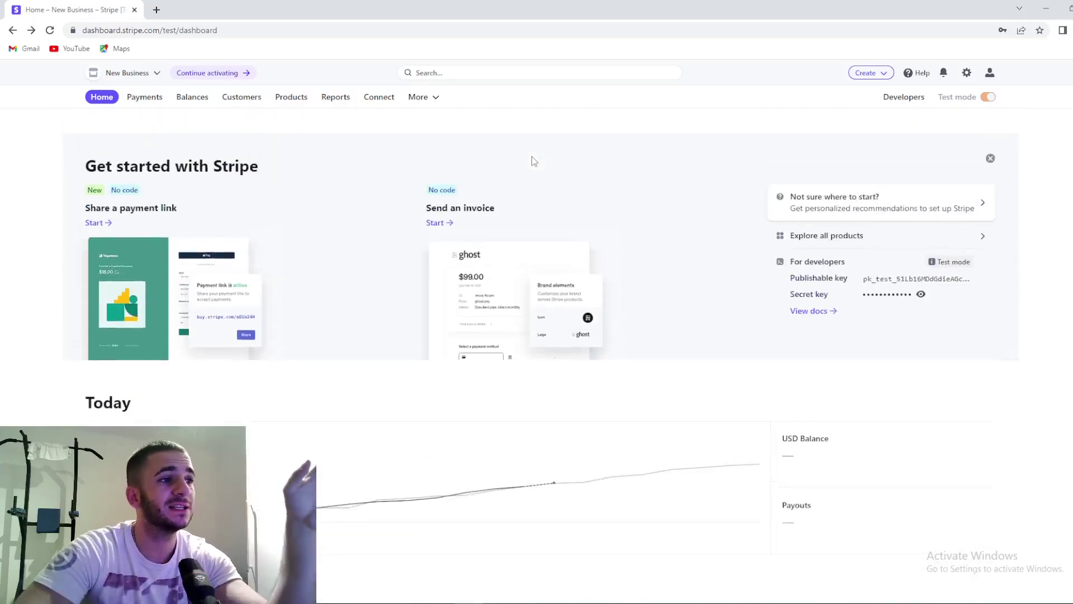
{"action": "scroll", "coordinate": [532, 160], "scroll_direction": "up", "scroll_amount": 1}
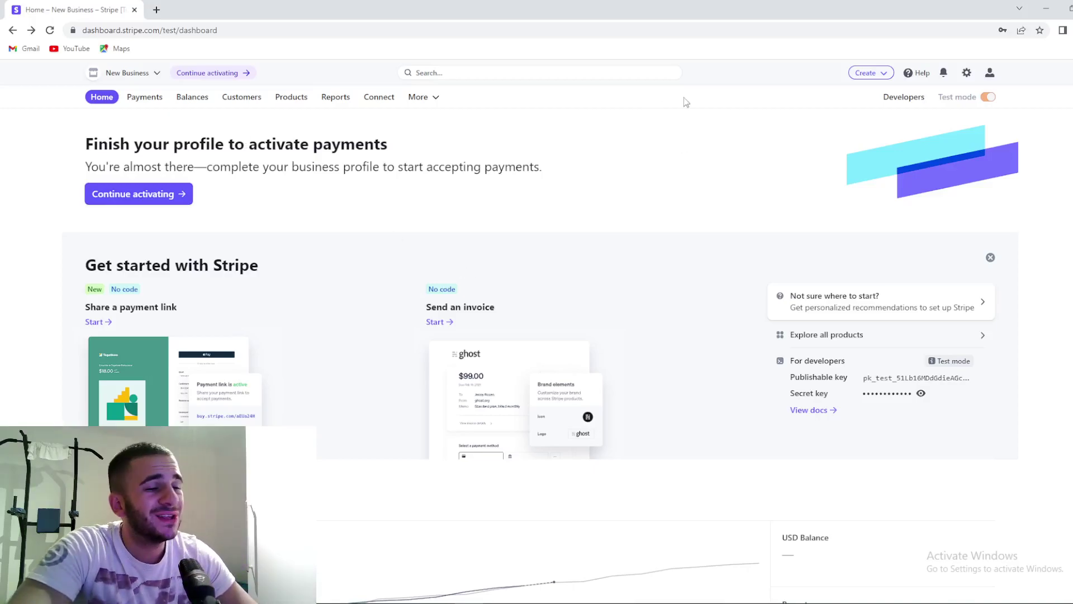
Step: Go to the Developers overview with integration status, API request charts and recent errors
{"action": "left_click", "coordinate": [899, 99]}
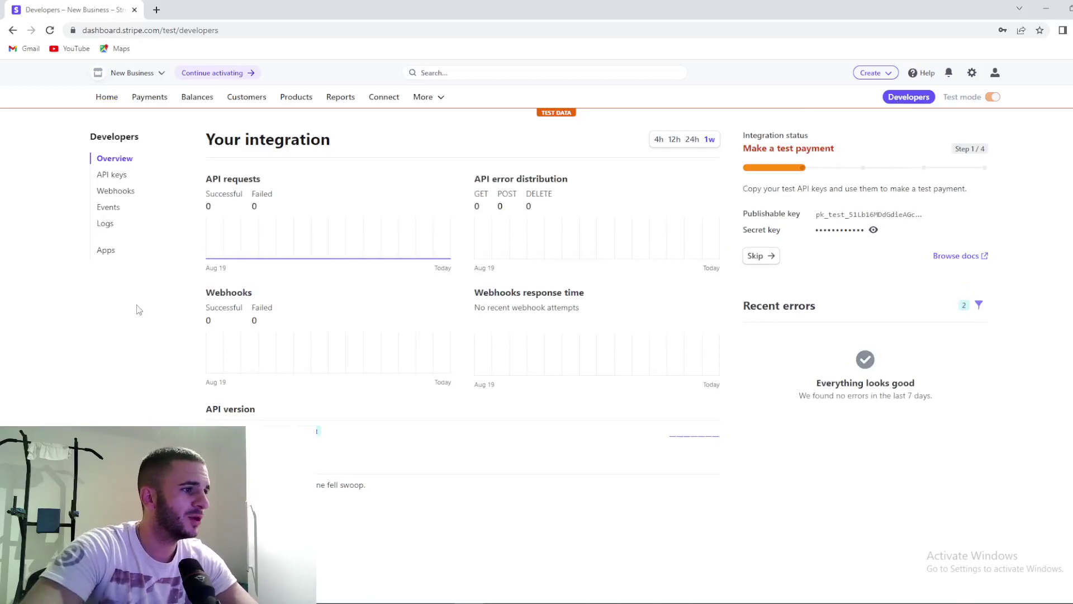
Step: Show the API keys page with the test publishable key visible and the secret key masked
{"action": "left_click", "coordinate": [115, 177]}
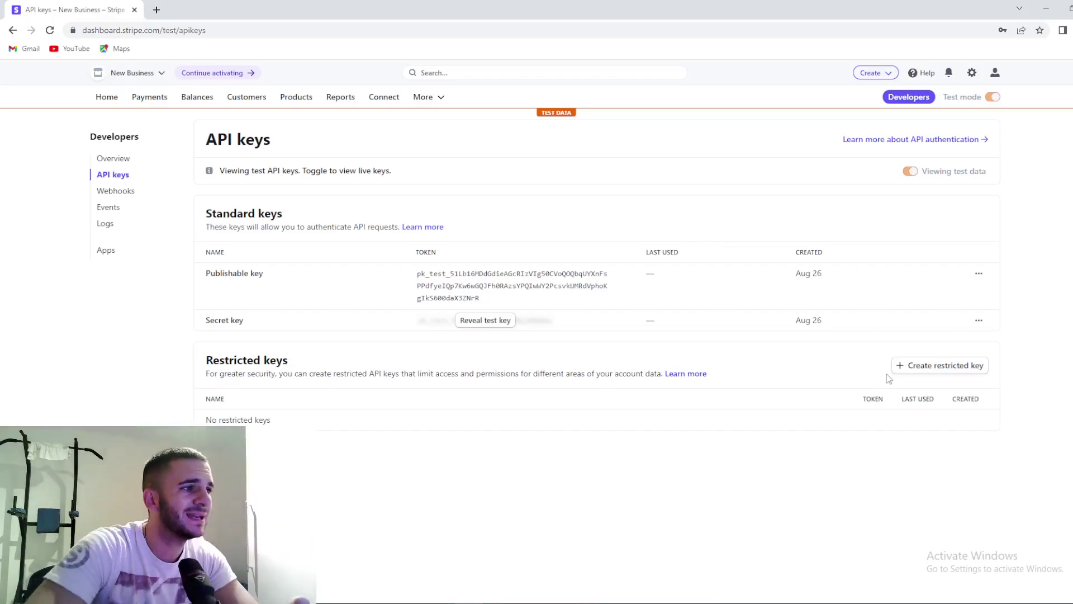
{"action": "left_click", "coordinate": [13, 31]}
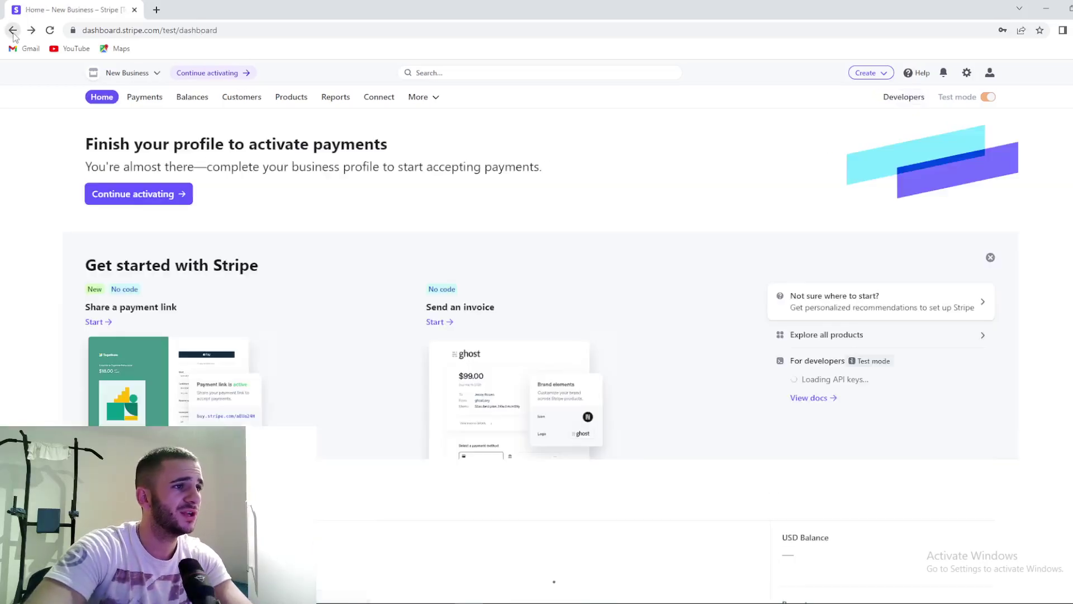
{"action": "left_click", "coordinate": [891, 99]}
{"action": "left_click", "coordinate": [112, 175]}
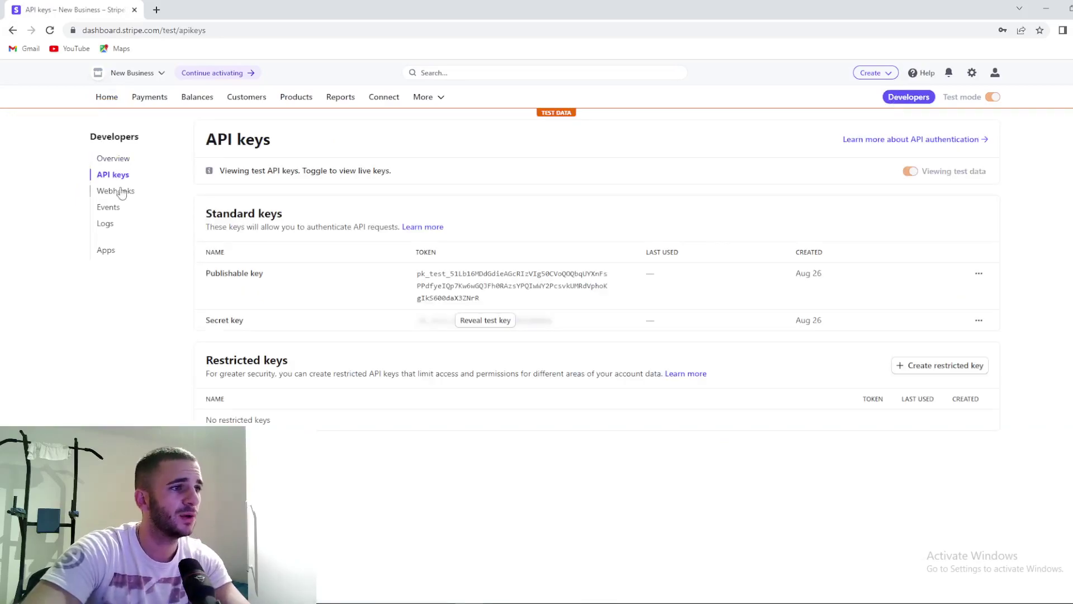